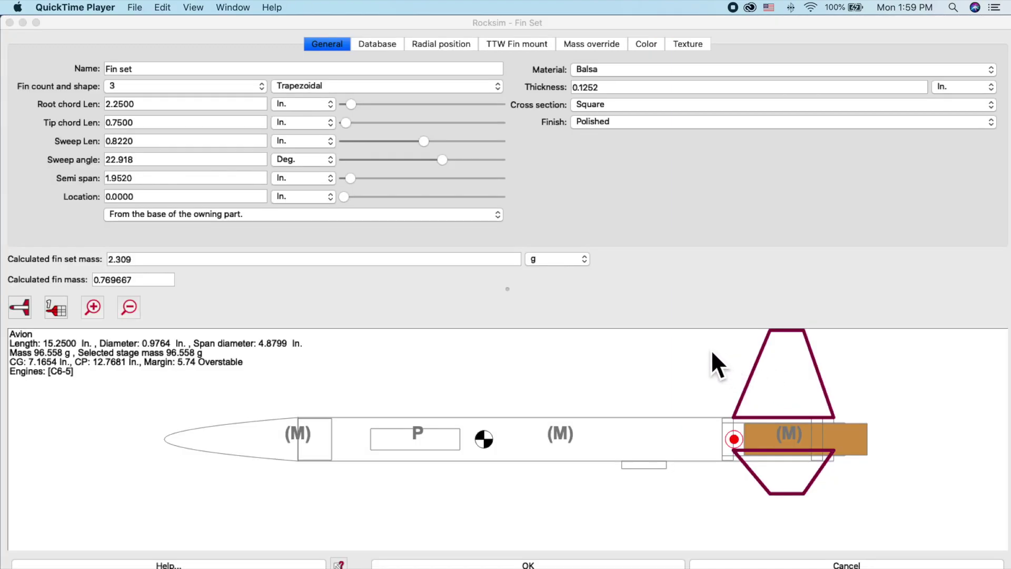
# Set the fin set's Location to 0.8750 in. in the General tab
pyautogui.click(351, 203)
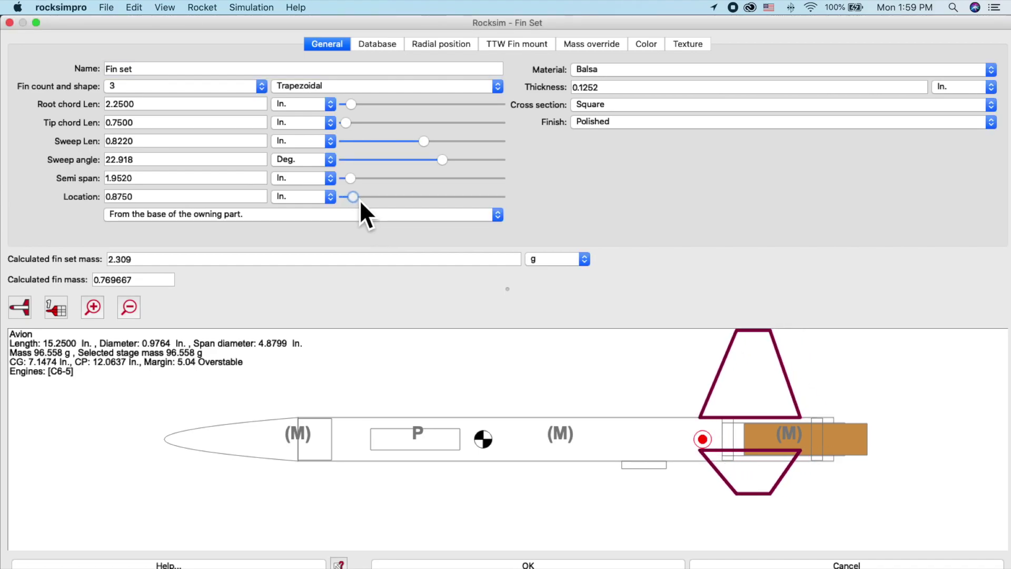
pyautogui.moveTo(365, 199); pyautogui.dragTo(372, 199)
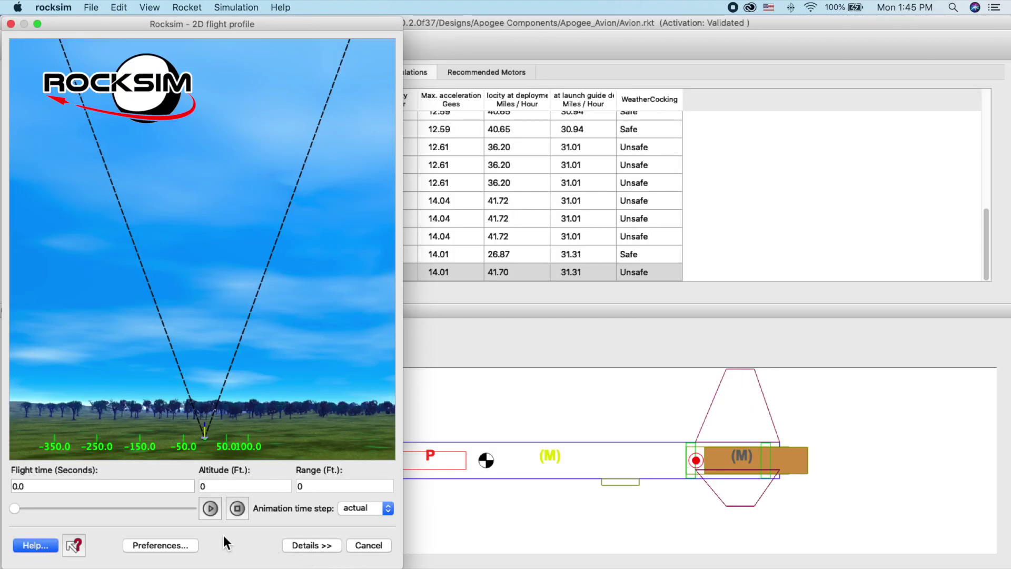
# Run the 2D flight profile animation from flight time 0.0 seconds
pyautogui.click(209, 509)
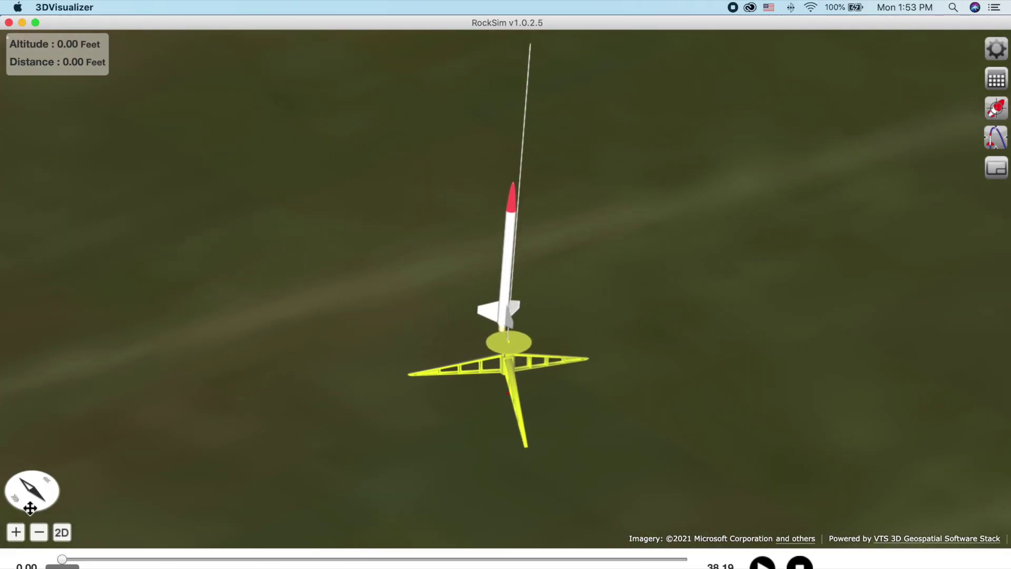
# Orbit around the rocket on its pad, then zoom out six times to the whole launch site
pyautogui.moveTo(23, 503); pyautogui.dragTo(124, 497)
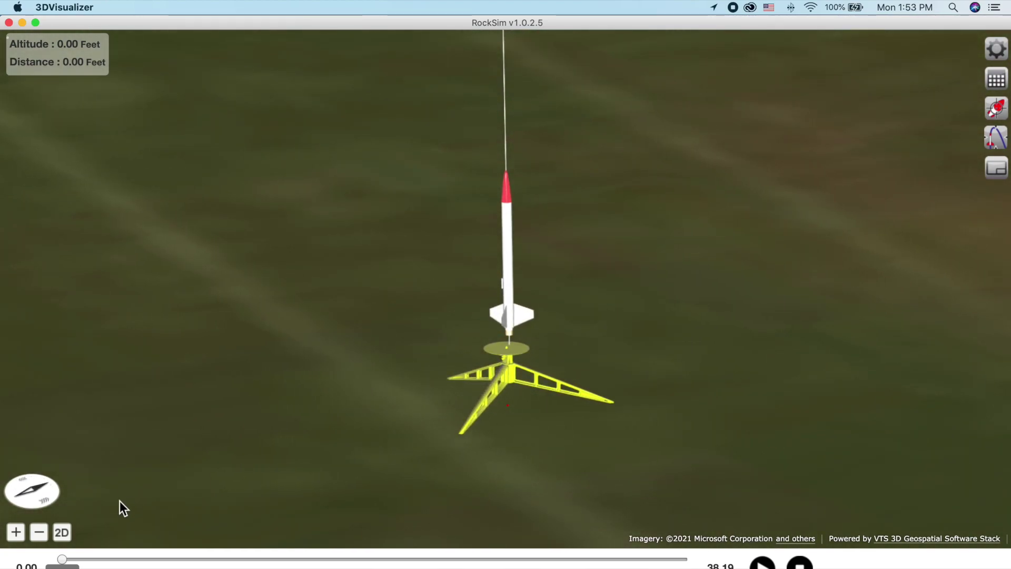
pyautogui.click(40, 533)
pyautogui.click(40, 532)
pyautogui.click(39, 532)
pyautogui.click(39, 532)
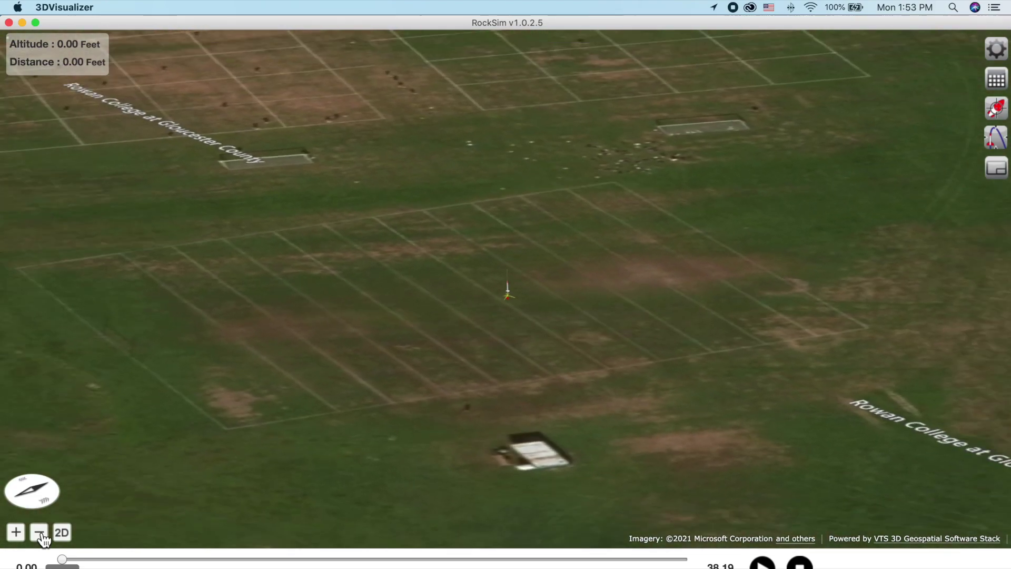
pyautogui.click(40, 532)
pyautogui.click(40, 533)
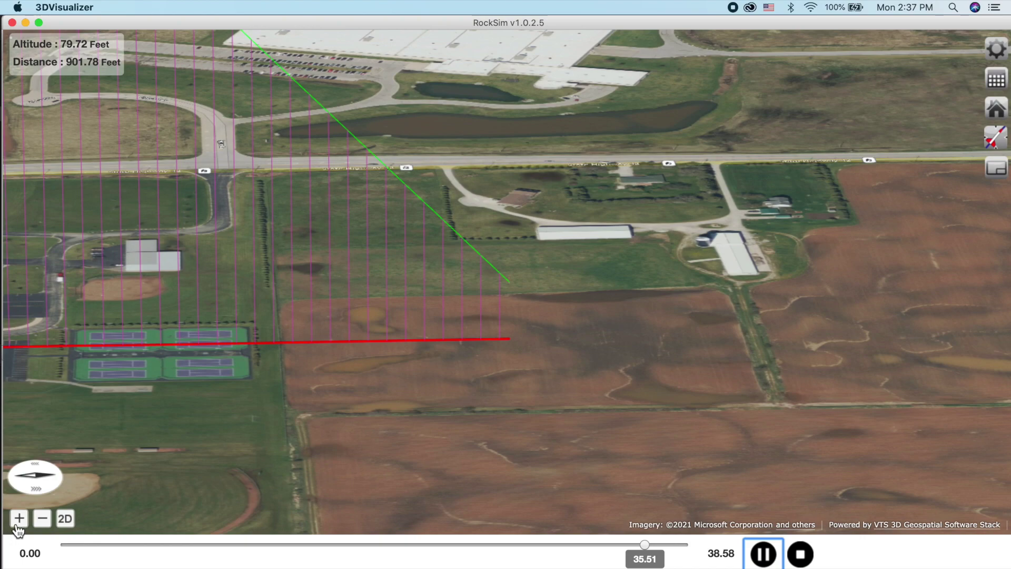
# Zoom in twice on the rocket landing under its red parachute, then restart from launch
pyautogui.click(19, 522)
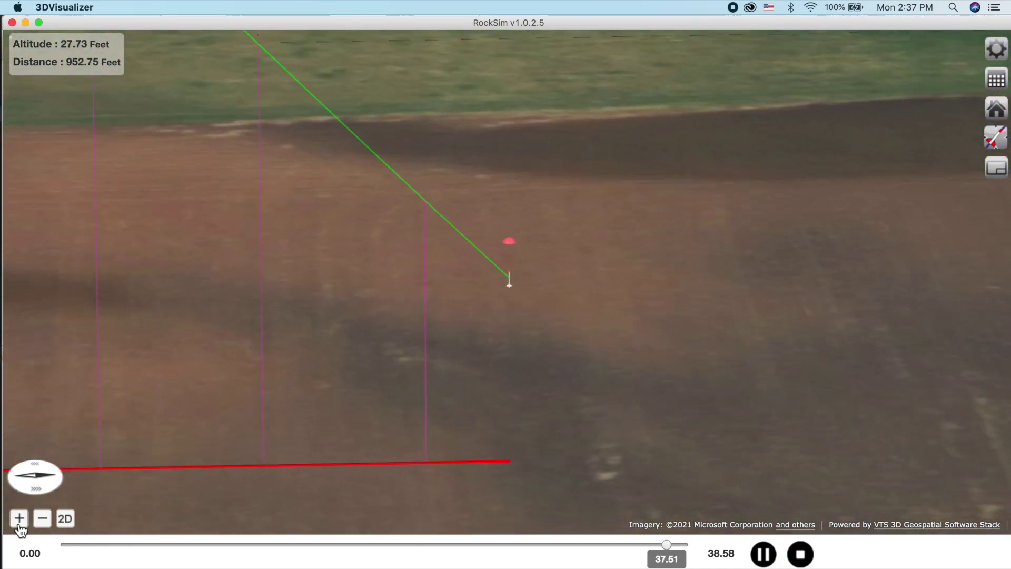
pyautogui.click(19, 521)
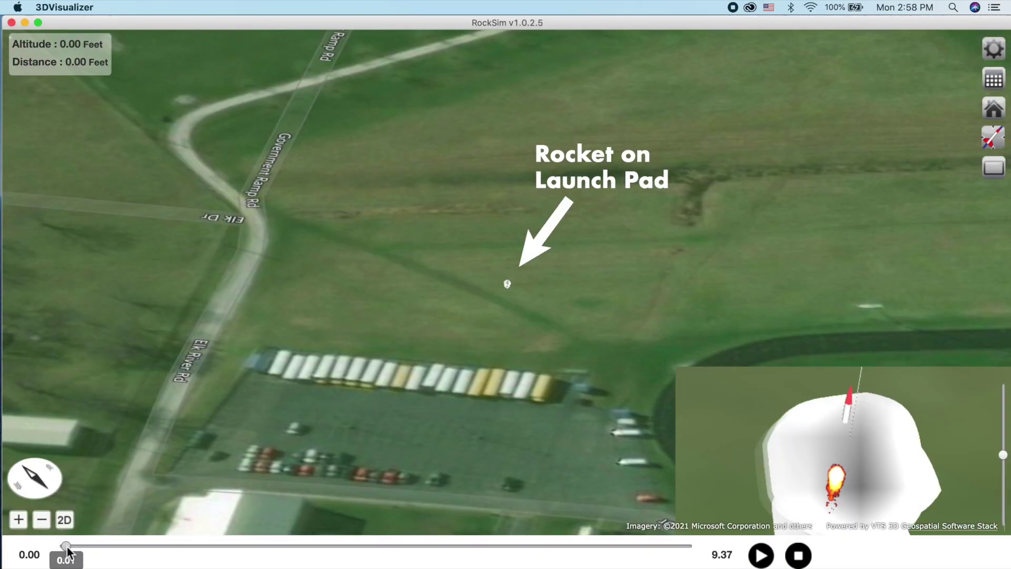
pyautogui.moveTo(64, 545); pyautogui.dragTo(437, 557)
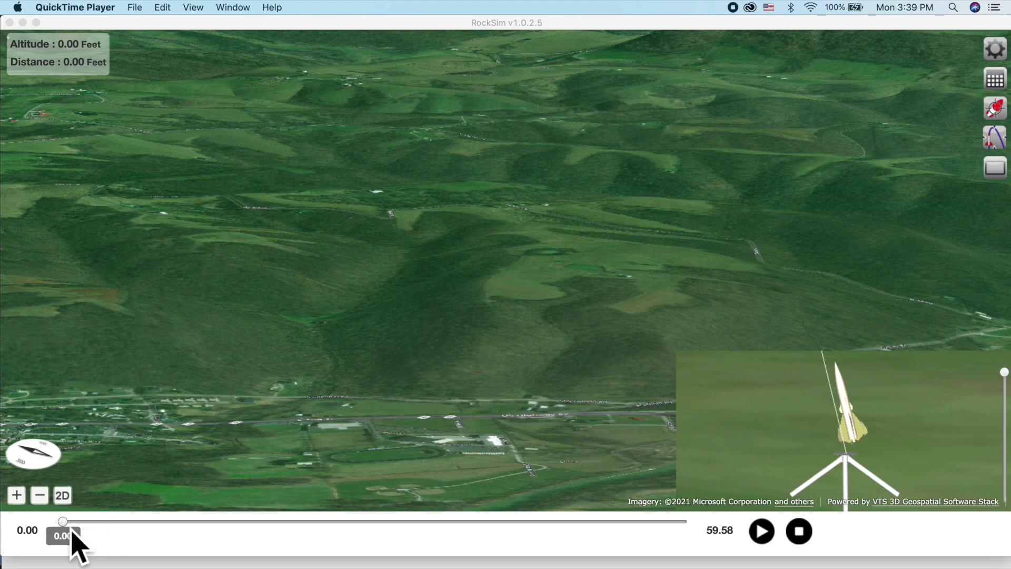
# Advance the hillside flight to about 10.86 seconds and bring up the flight profile preferences
pyautogui.moveTo(72, 533); pyautogui.dragTo(183, 532)
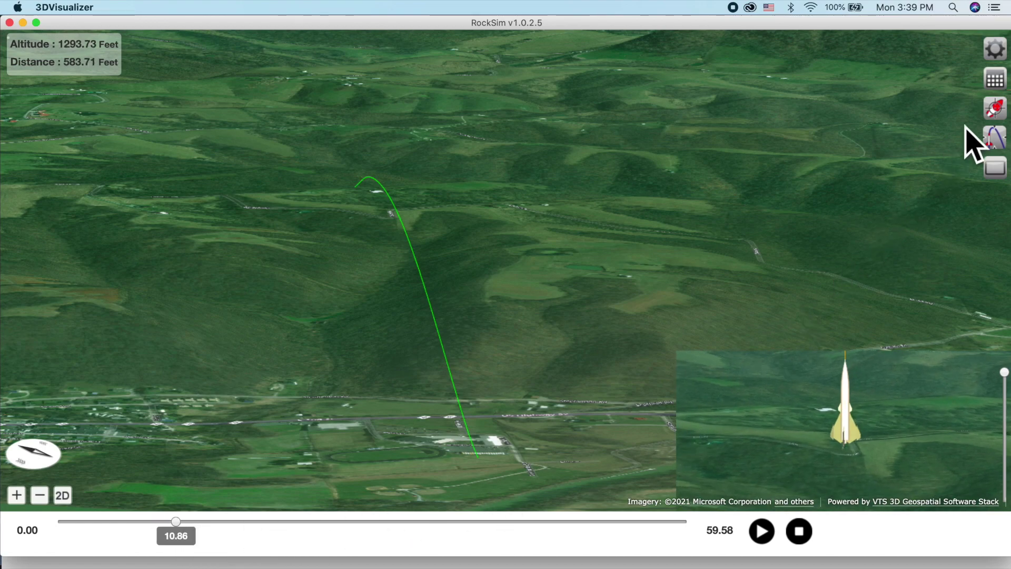
pyautogui.click(997, 57)
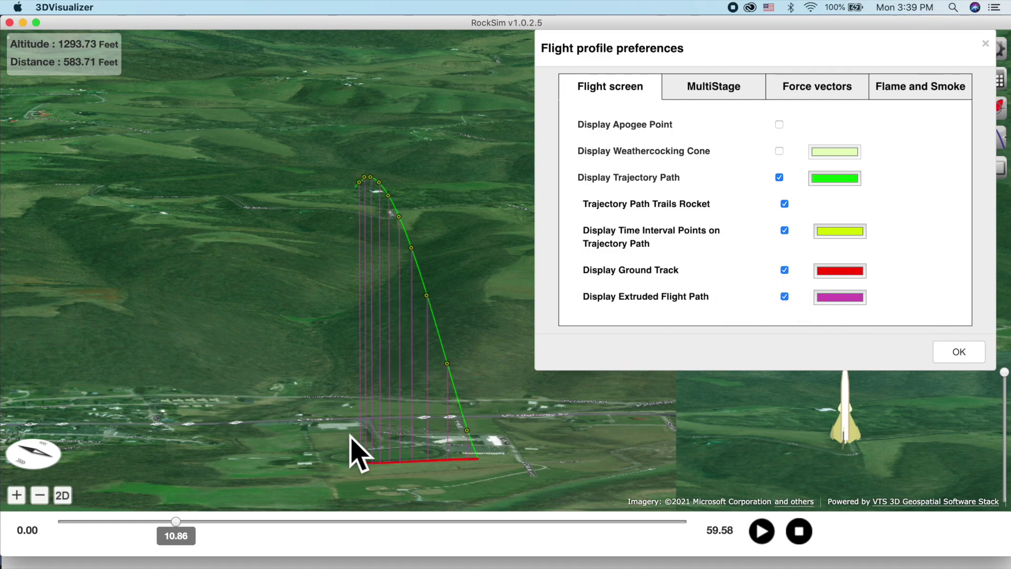
# At 14.94 seconds display the Weathercocking Cone, orbit the trajectory, then restart from liftoff
pyautogui.moveTo(188, 531); pyautogui.dragTo(254, 525)
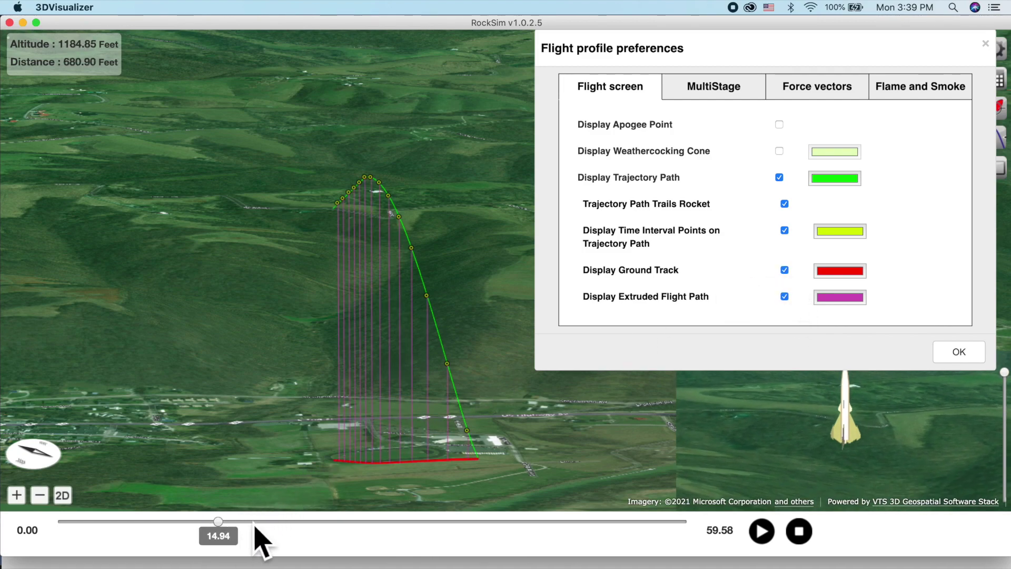
pyautogui.click(780, 151)
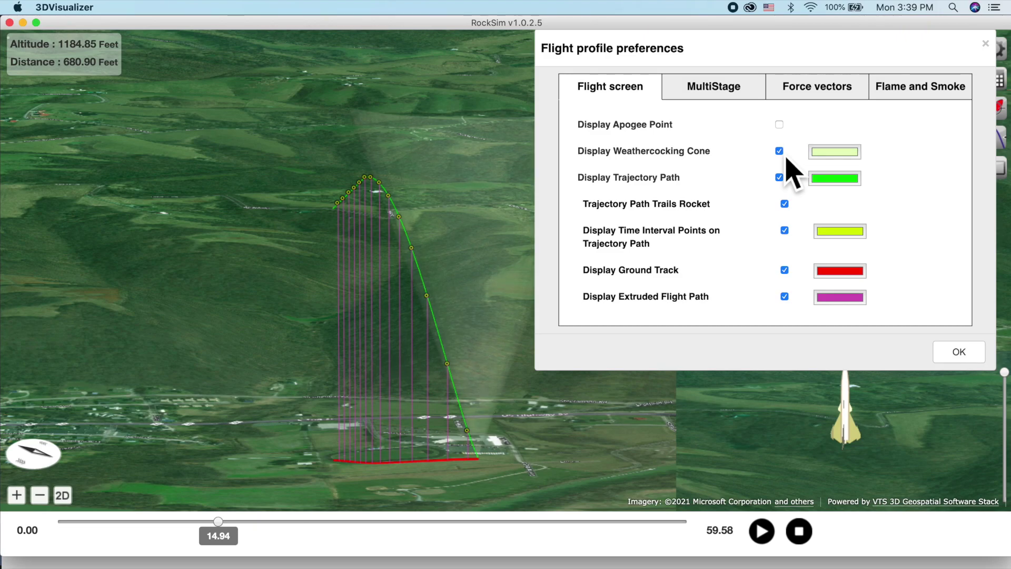
pyautogui.press('Return')
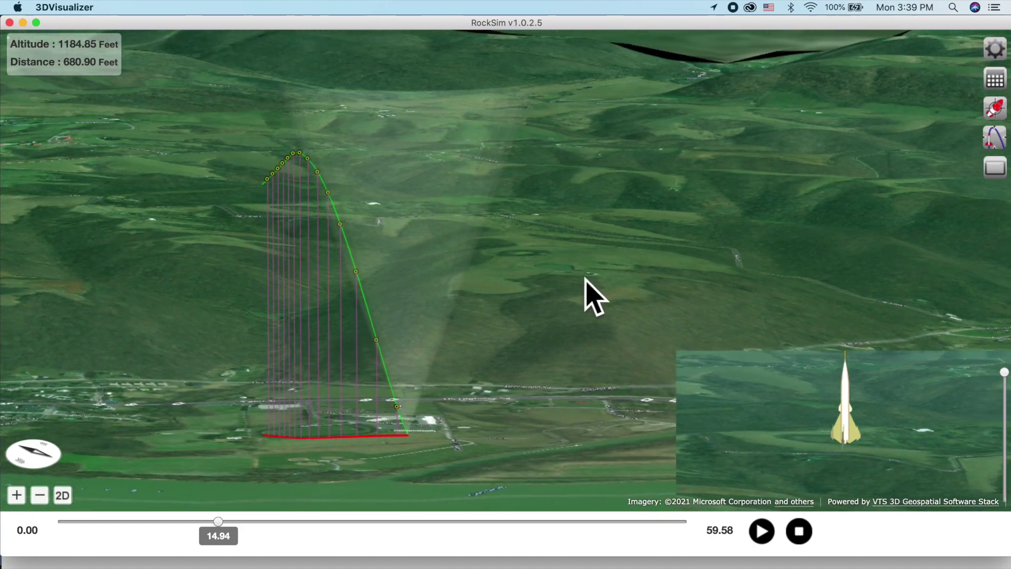
pyautogui.moveTo(586, 280); pyautogui.dragTo(645, 275)
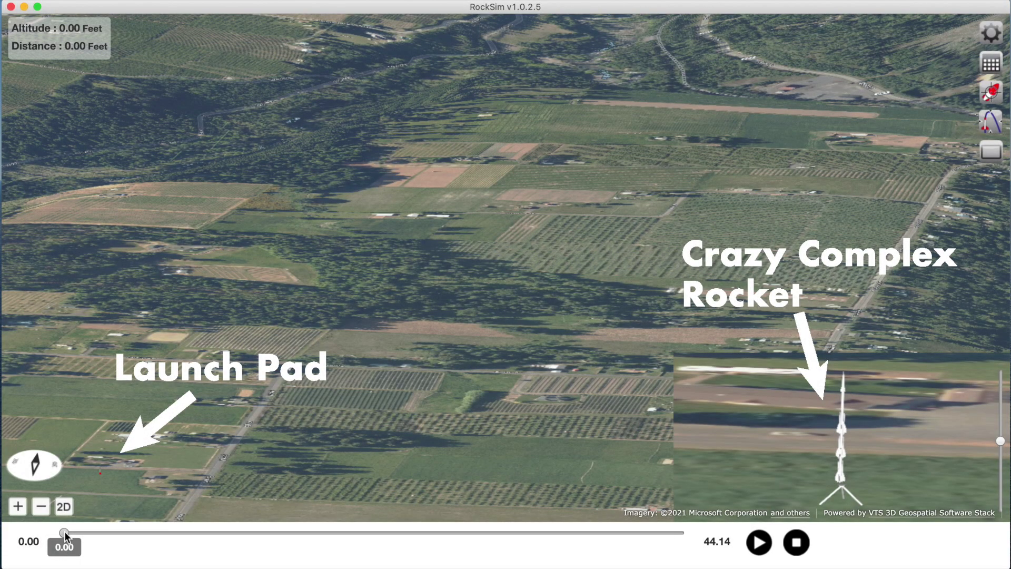
pyautogui.moveTo(64, 531); pyautogui.dragTo(98, 532)
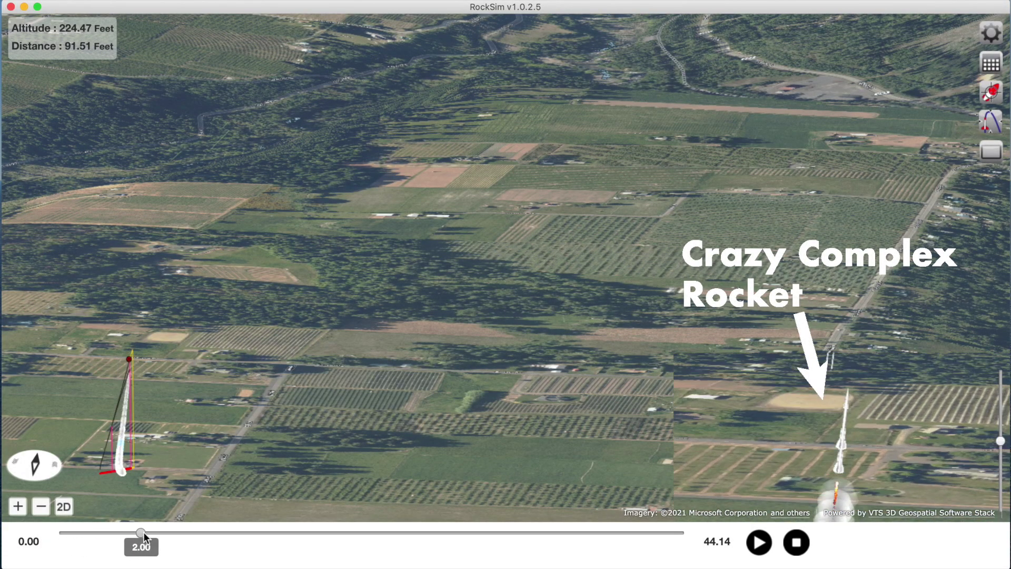
# Play the multistage flight through to 44.14 seconds and send the landing scatter to Google Earth
pyautogui.moveTo(229, 533); pyautogui.dragTo(393, 543)
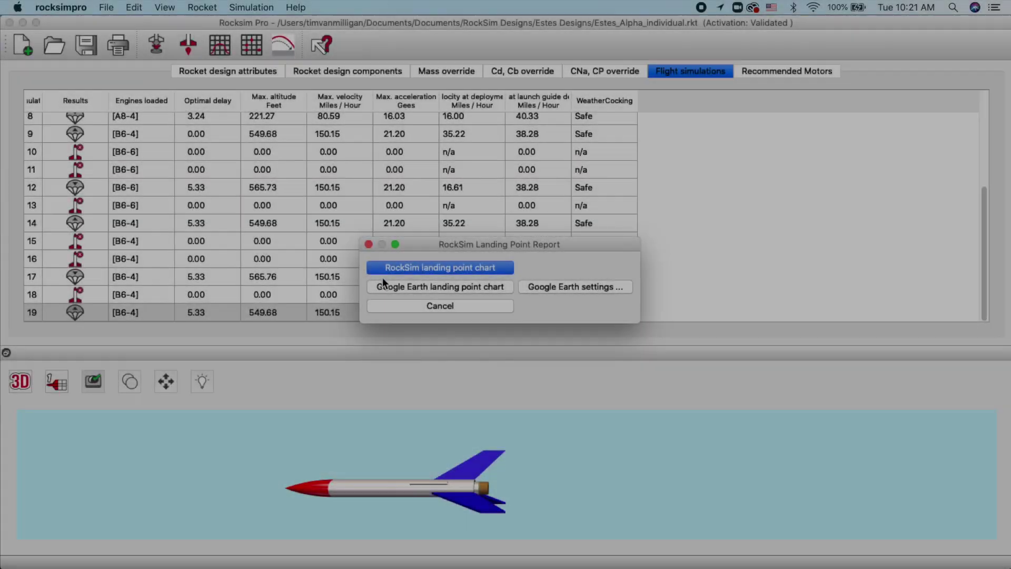
pyautogui.click(403, 287)
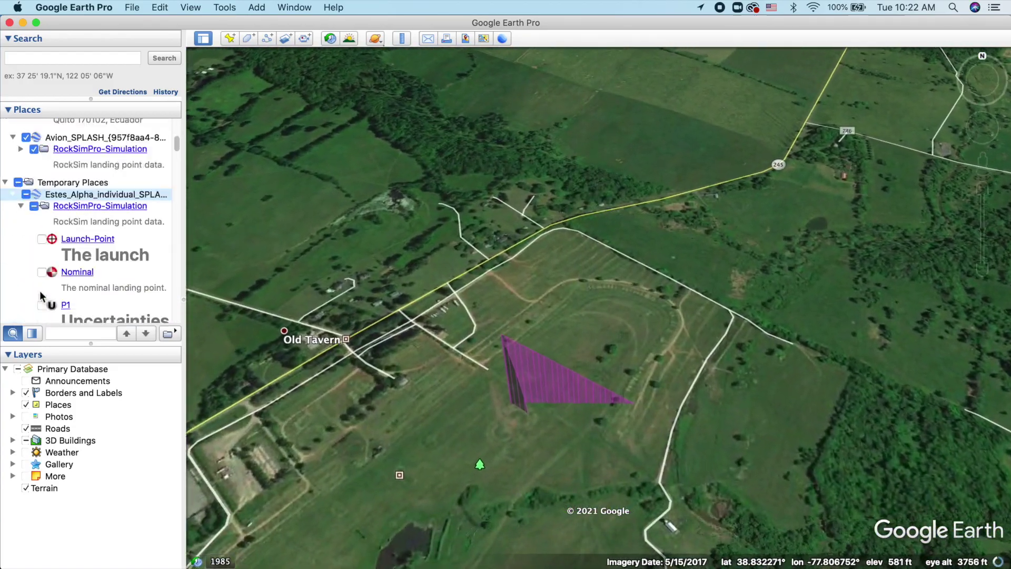
# Show the RockSimPro-Simulation landing points and zoom in around the launch field
pyautogui.click(36, 206)
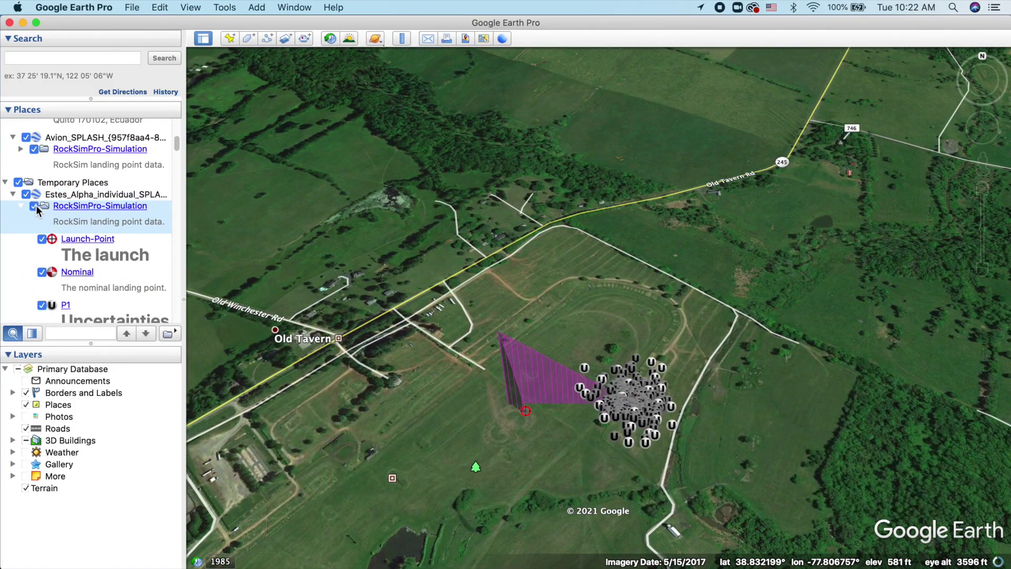
pyautogui.moveTo(479, 412); pyautogui.dragTo(634, 487)
pyautogui.scroll(5, 627, 477)
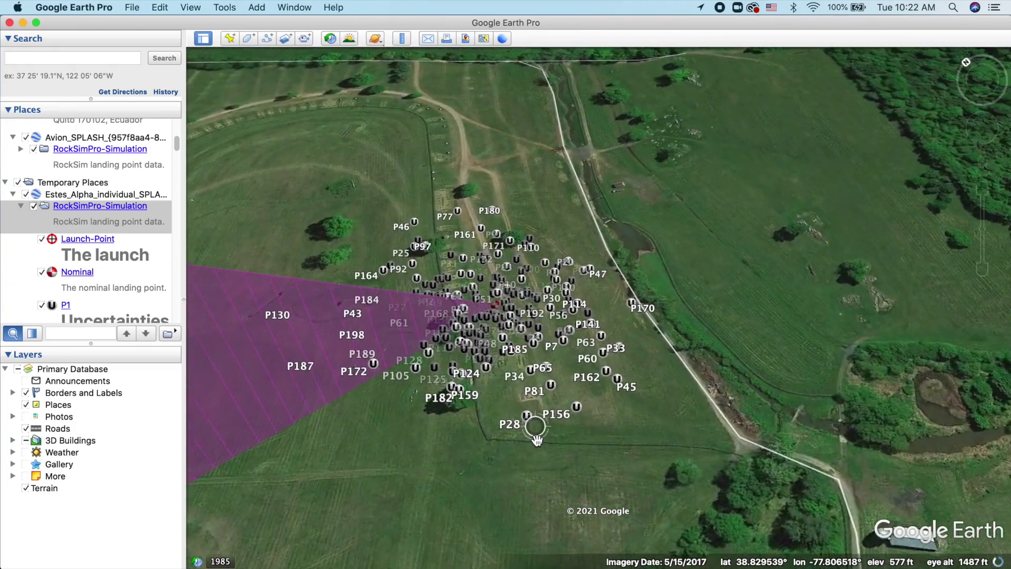
pyautogui.scroll(3, 503, 276)
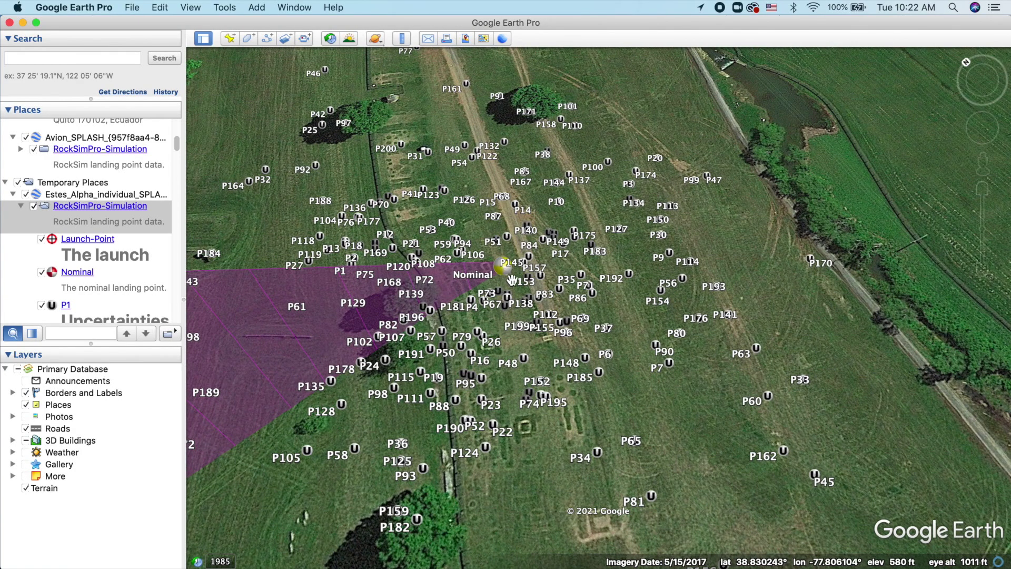
# Review landing point P192's uncertainties (2.830 % mass error, B6 engine), then zoom back out
pyautogui.click(630, 272)
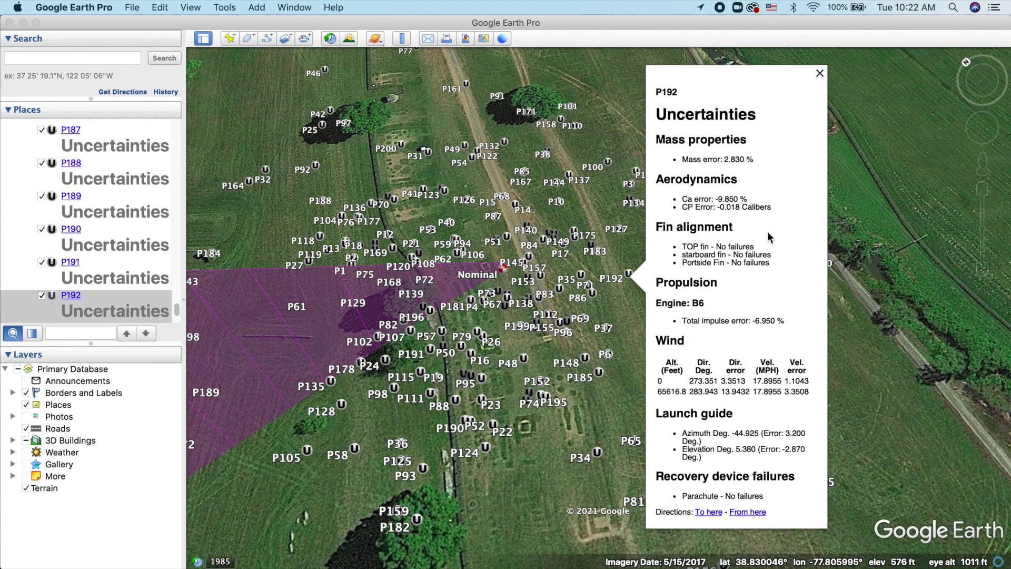
pyautogui.click(862, 269)
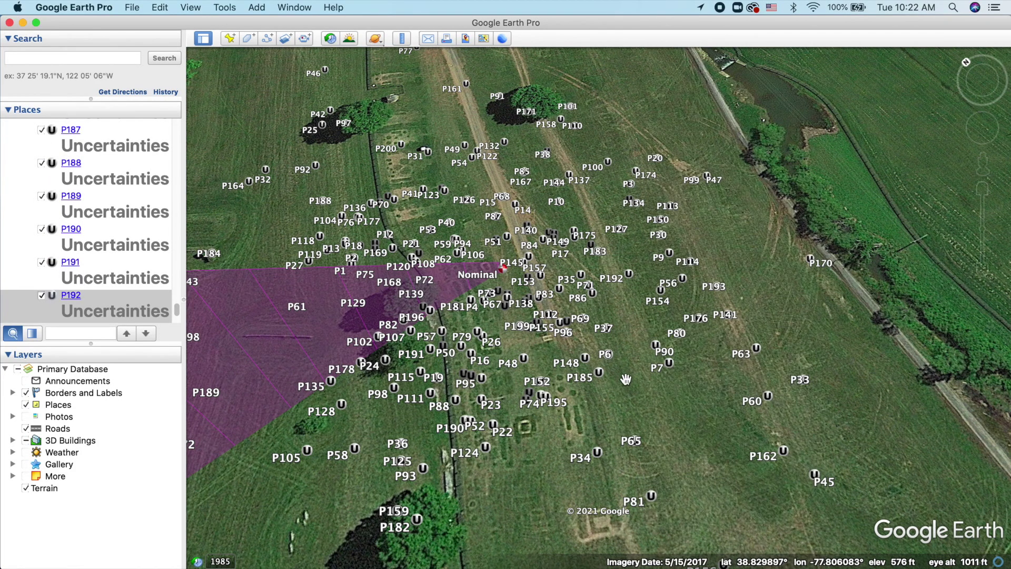
pyautogui.scroll(-5, 861, 270)
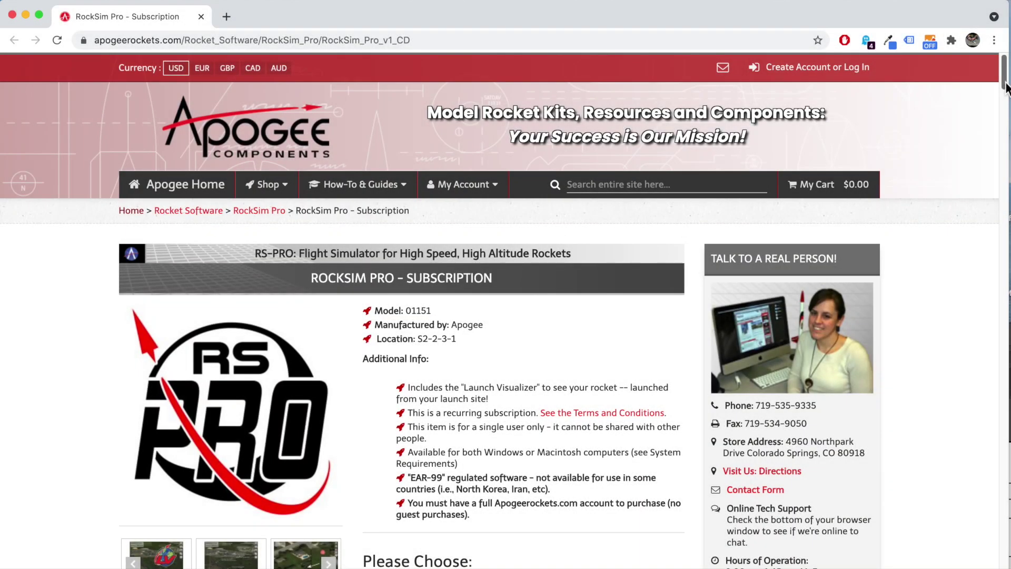
# Scroll the $30.00 RockSim Pro subscription page down to its Launch Visualizer description
pyautogui.scroll(-3, 1007, 94)
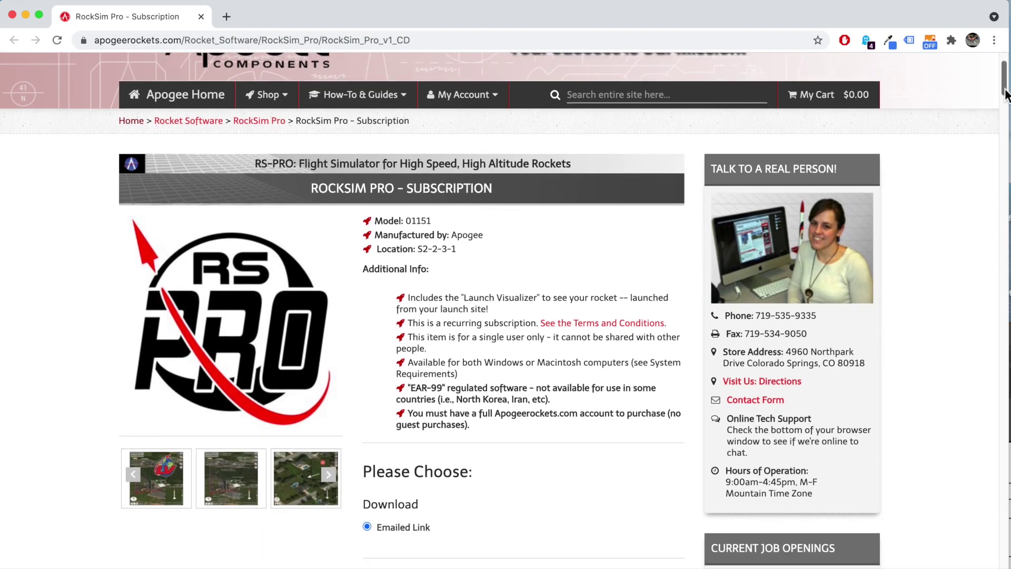
pyautogui.moveTo(1006, 94); pyautogui.dragTo(1005, 150)
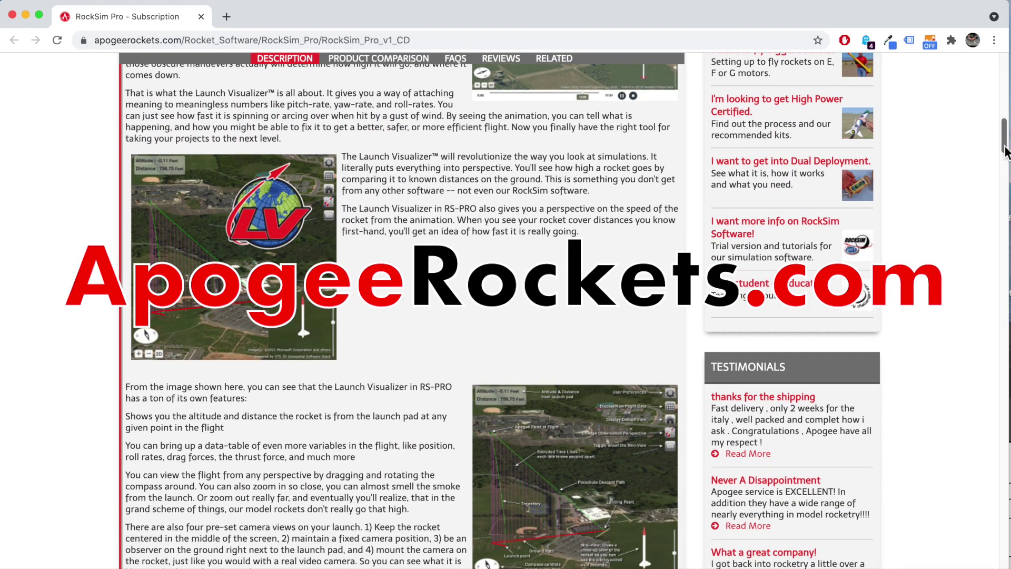